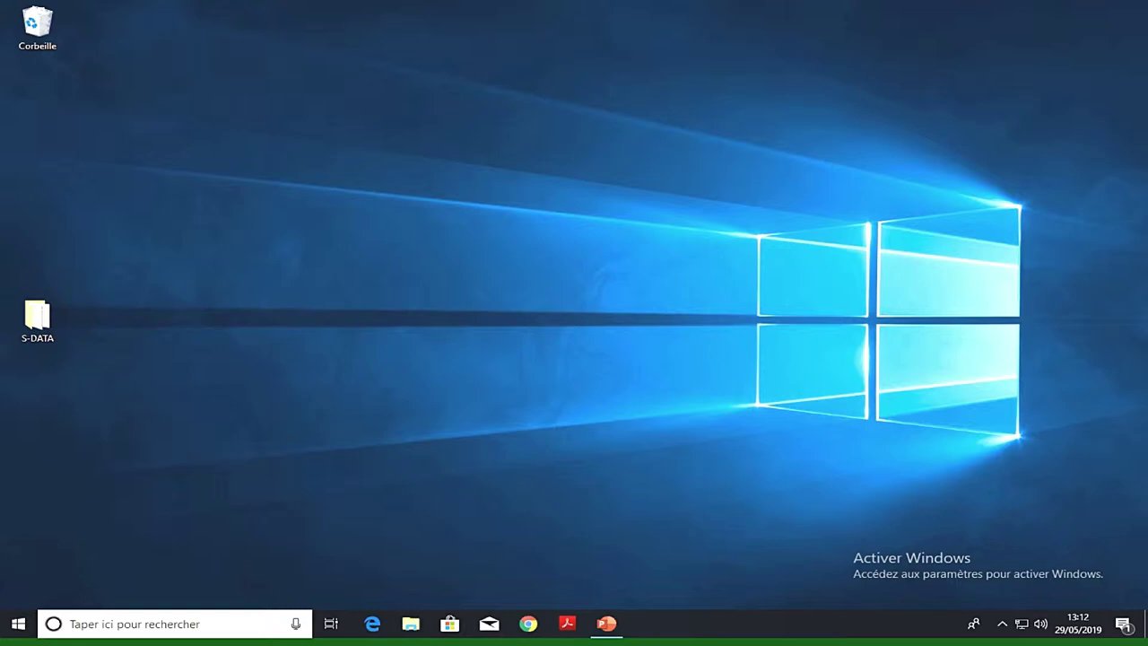
Search the Microsoft Store for "scan" and open the Scanneur Windows app page.
left_click(449, 624)
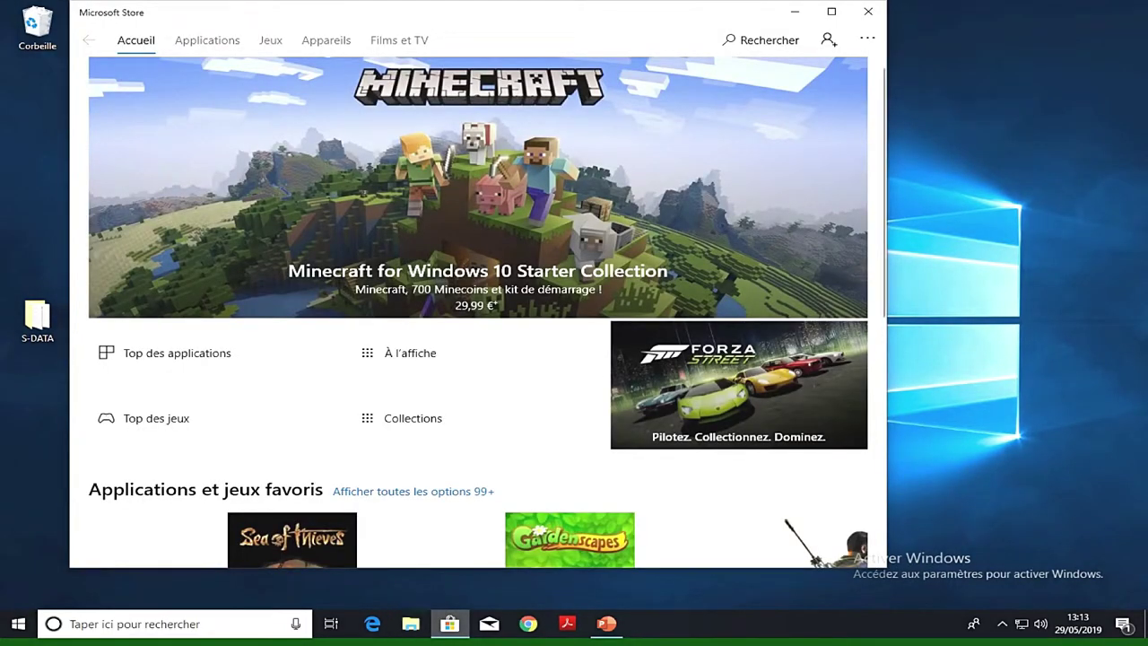
left_click(761, 40)
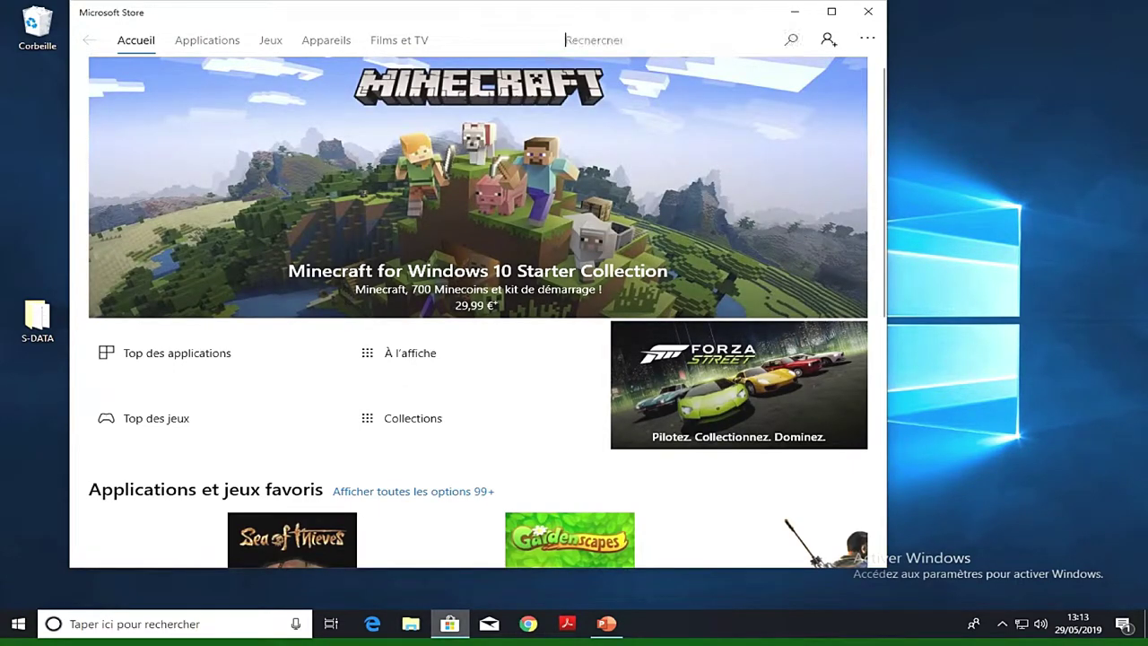
type("scan")
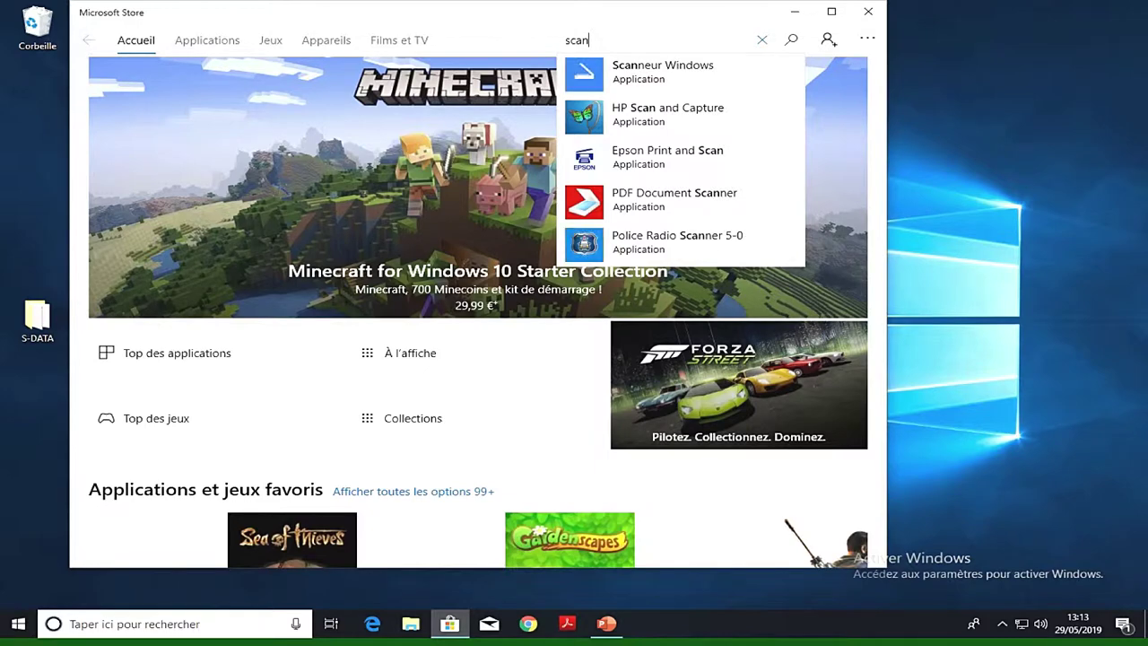
key("Down")
key("Return")
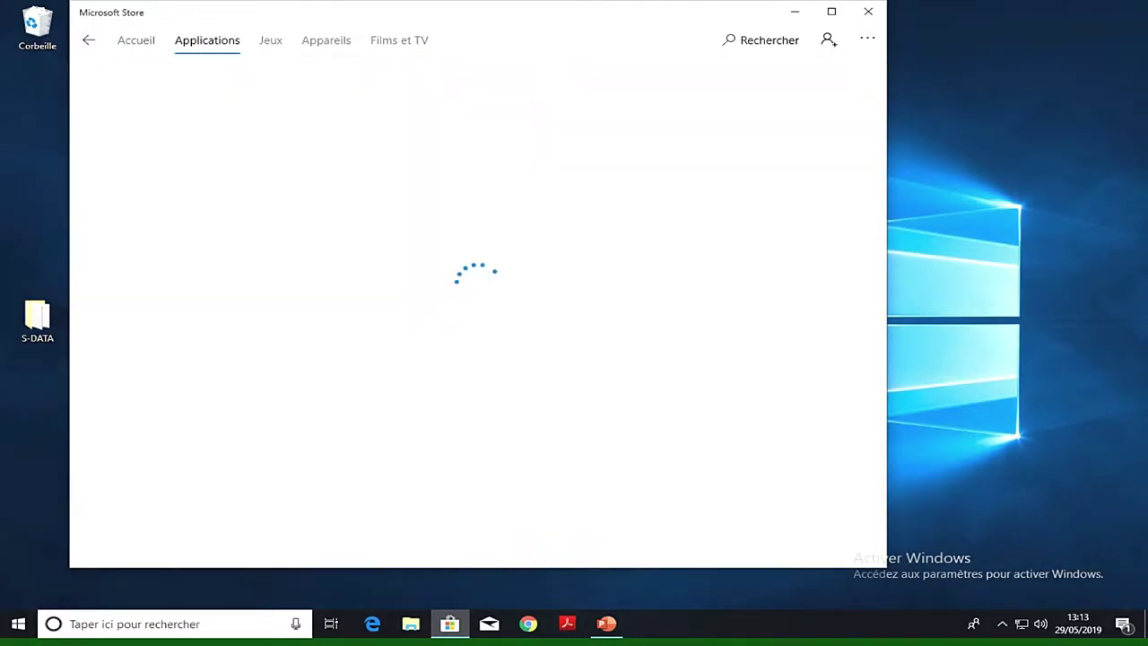
Install Scanneur Windows, declining the offer to sign in with a Microsoft account.
key("Return")
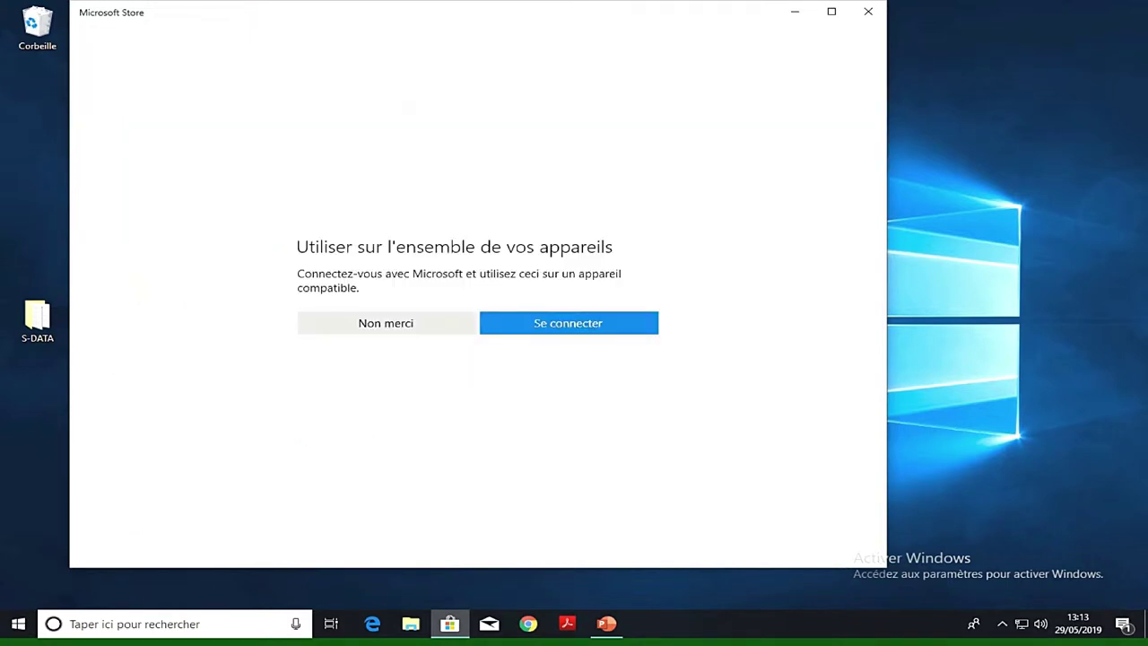
key("Tab")
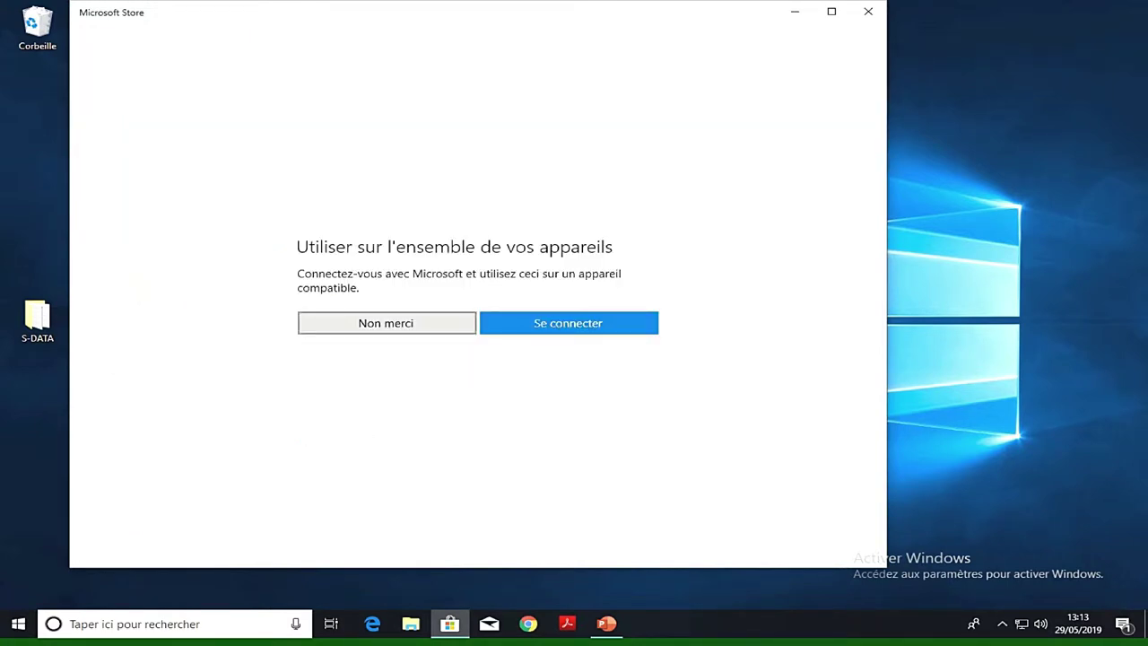
key("Return")
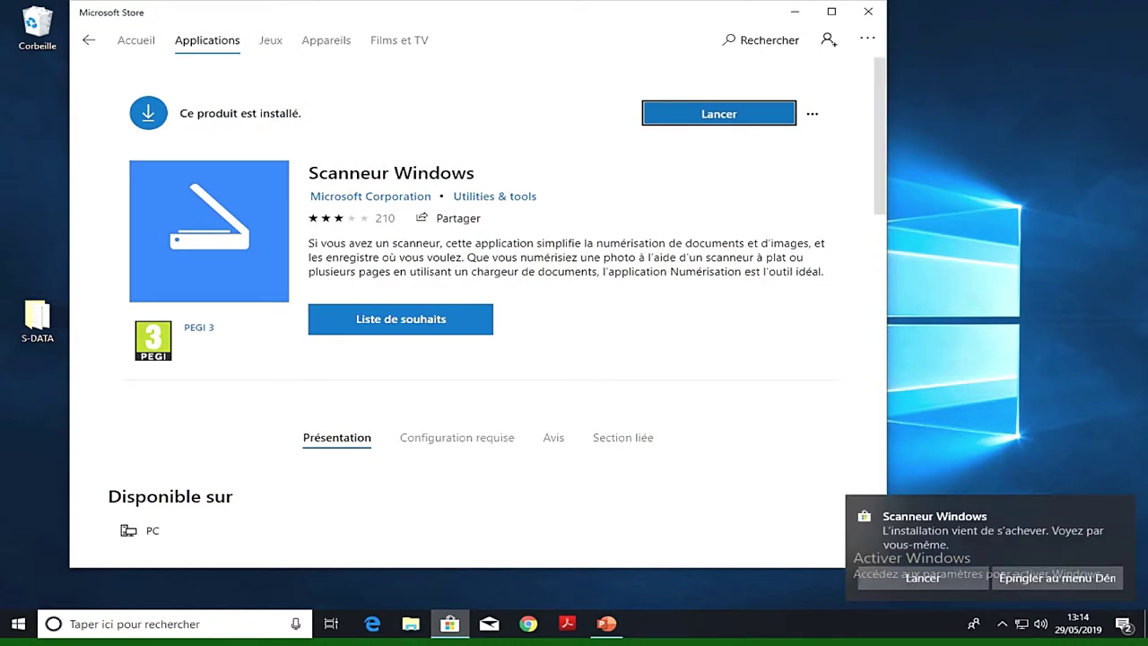
Review the additional install and pinning options for Scanneur Windows, and close the Microsoft Store.
left_click(812, 114)
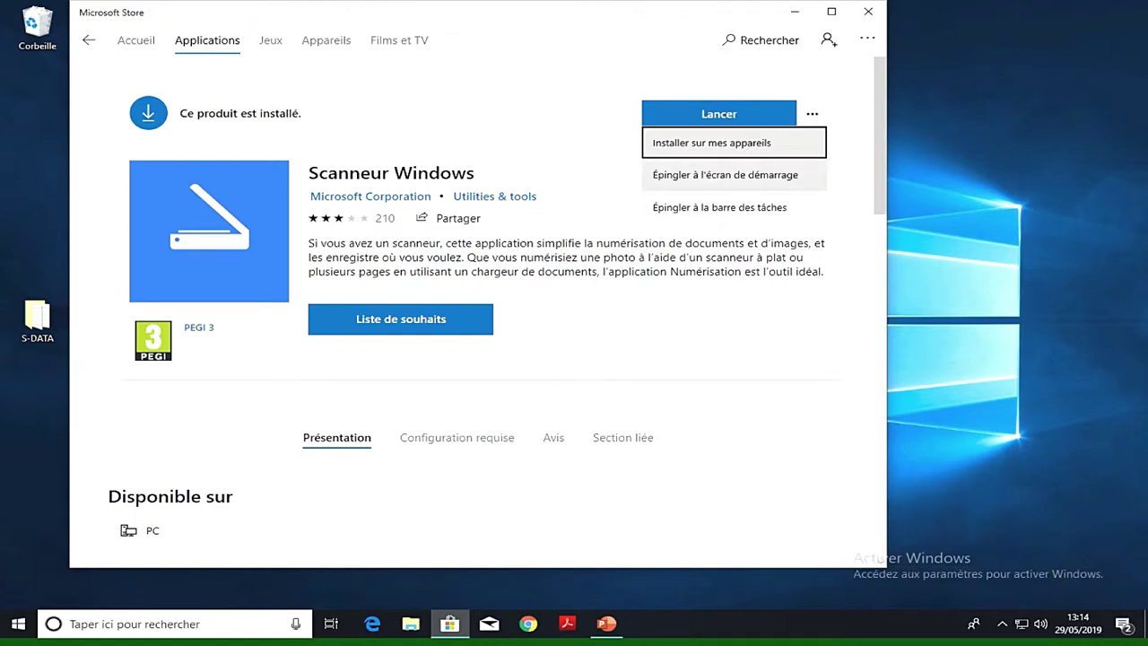
key("Escape")
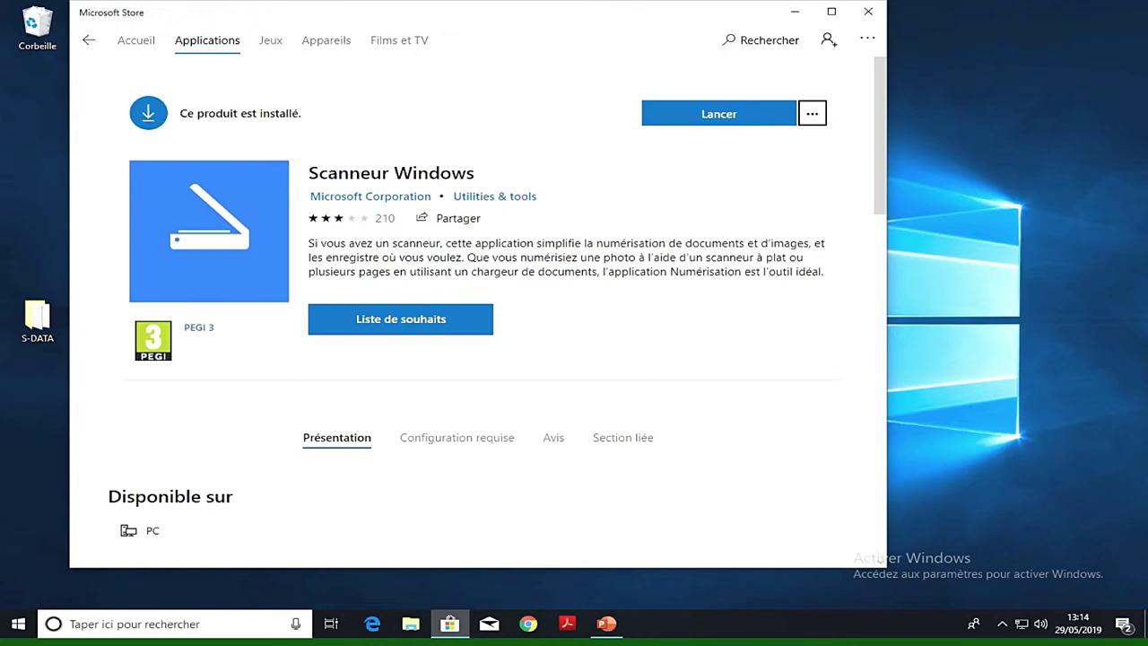
left_click(868, 12)
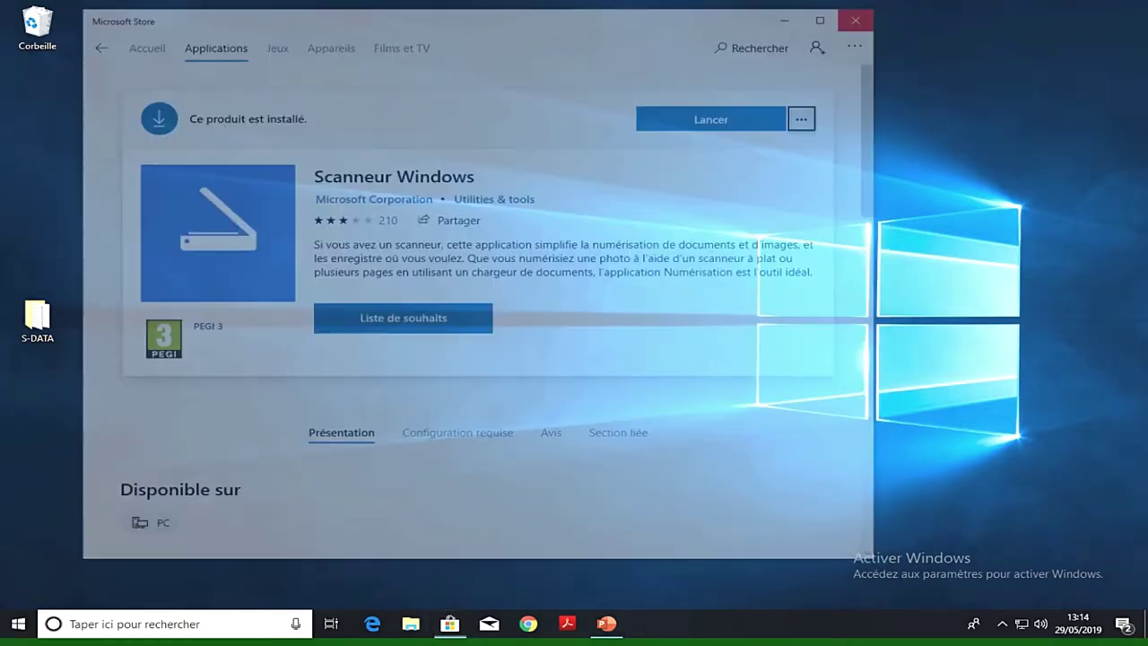
Move the Scanneur tile below the Sensation group in the Start menu and launch the Scanneur app.
left_click(18, 623)
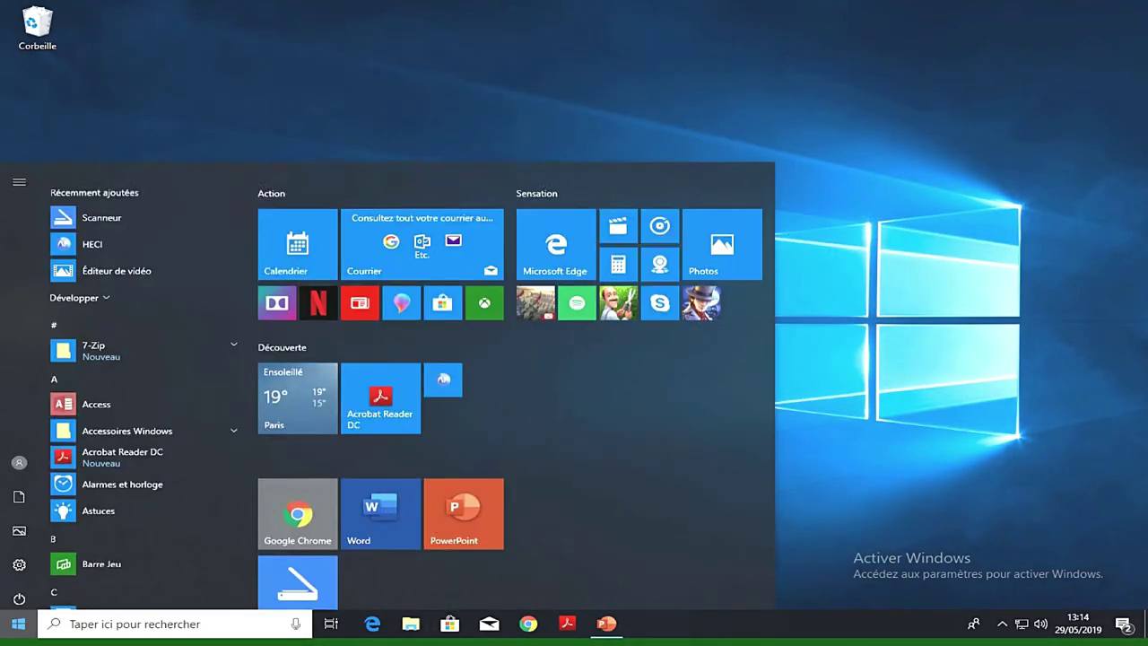
left_click_drag(298, 557, 568, 387)
left_click(568, 388)
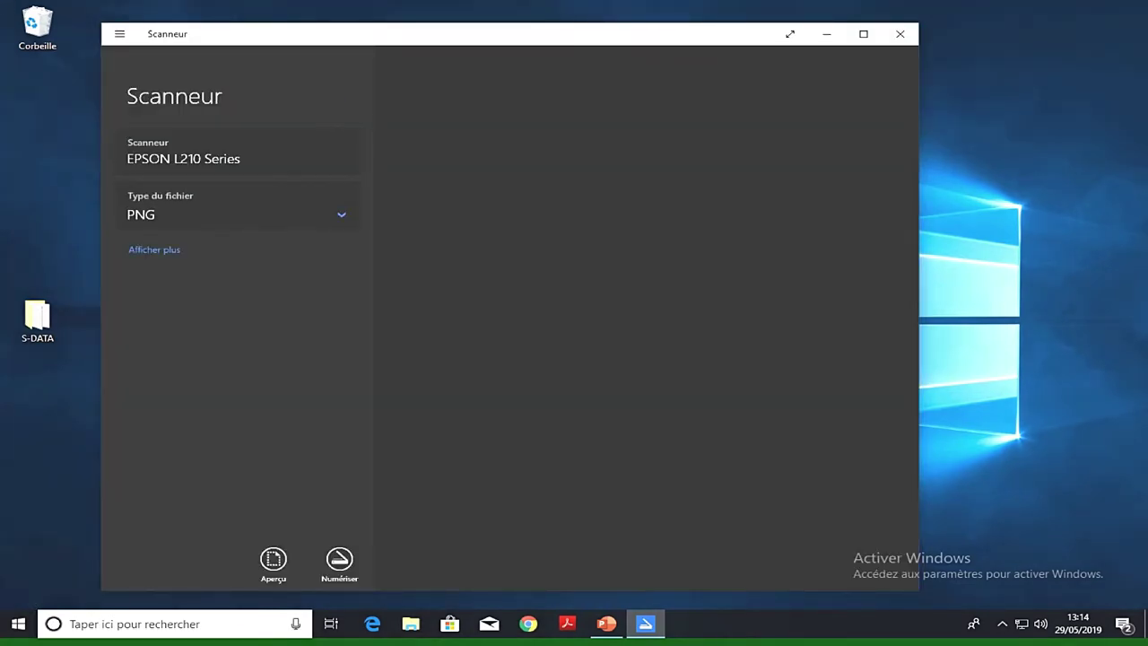
Keep the PNG file type, expand the scan settings, and choose Couleur mode with a resolution of 100 (Par défaut).
left_click(237, 215)
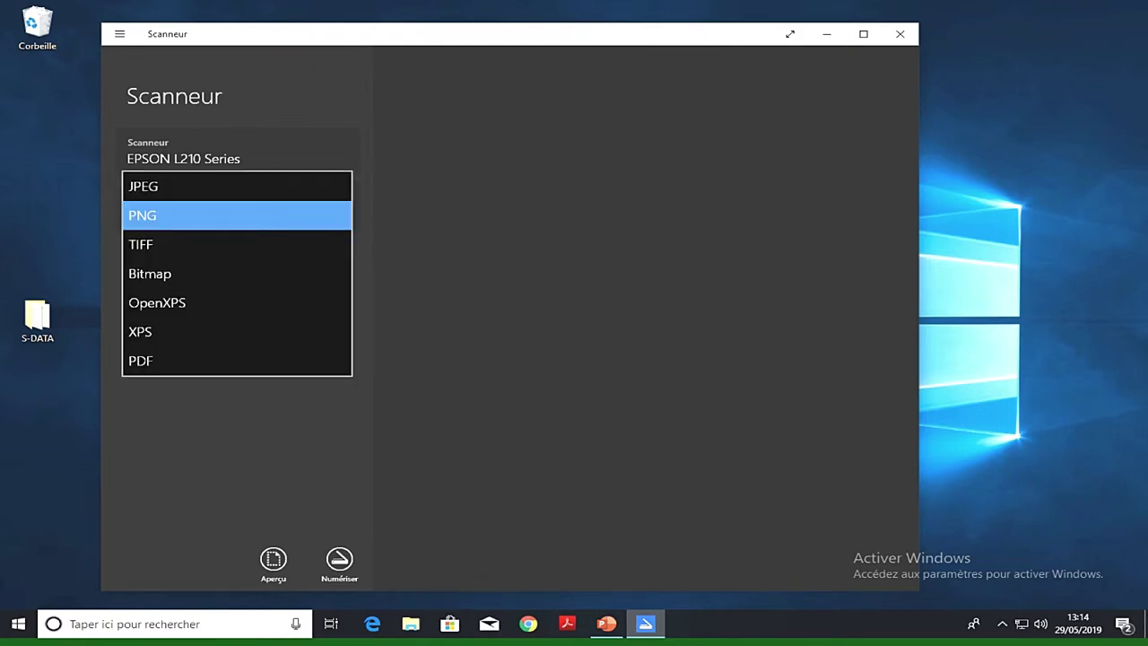
key("Escape")
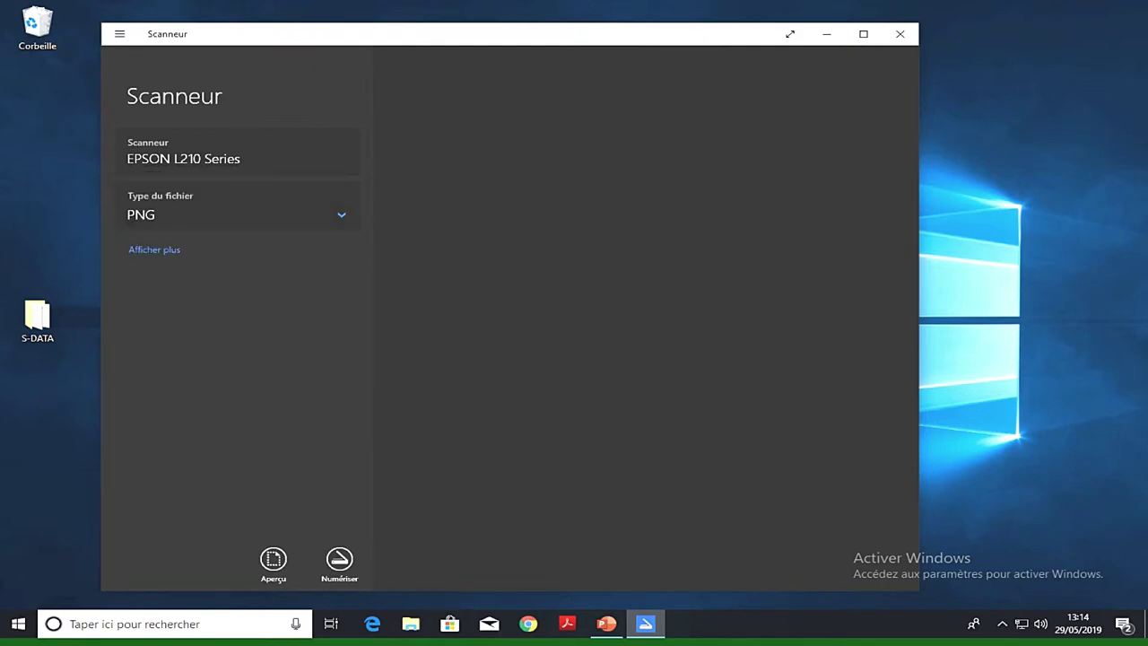
left_click(155, 249)
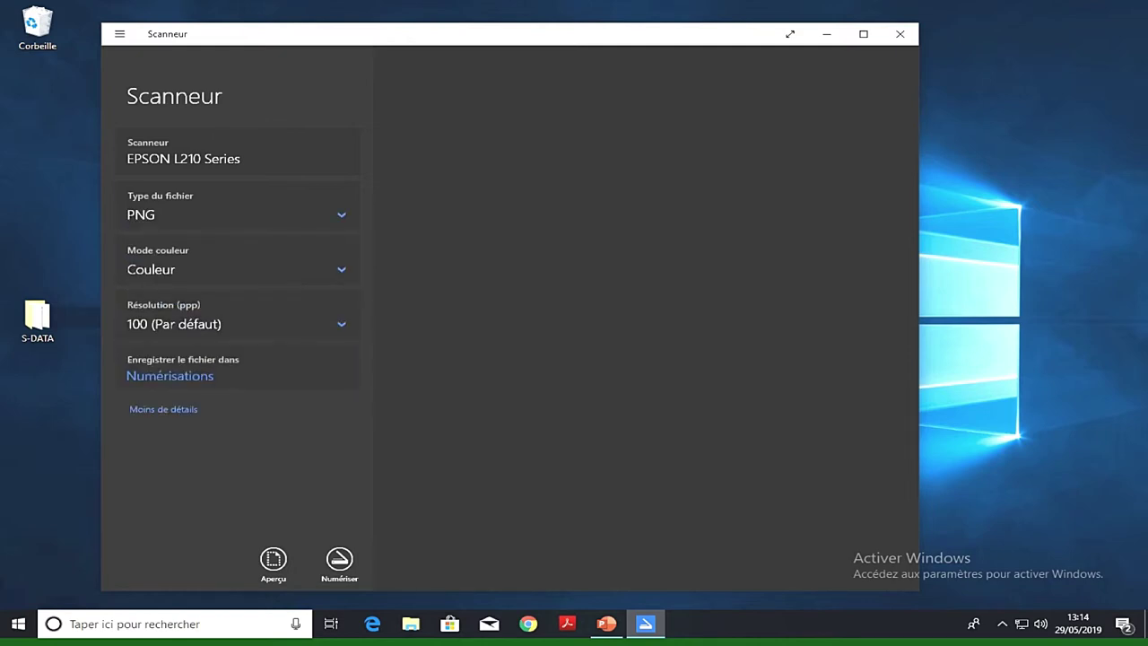
left_click(237, 269)
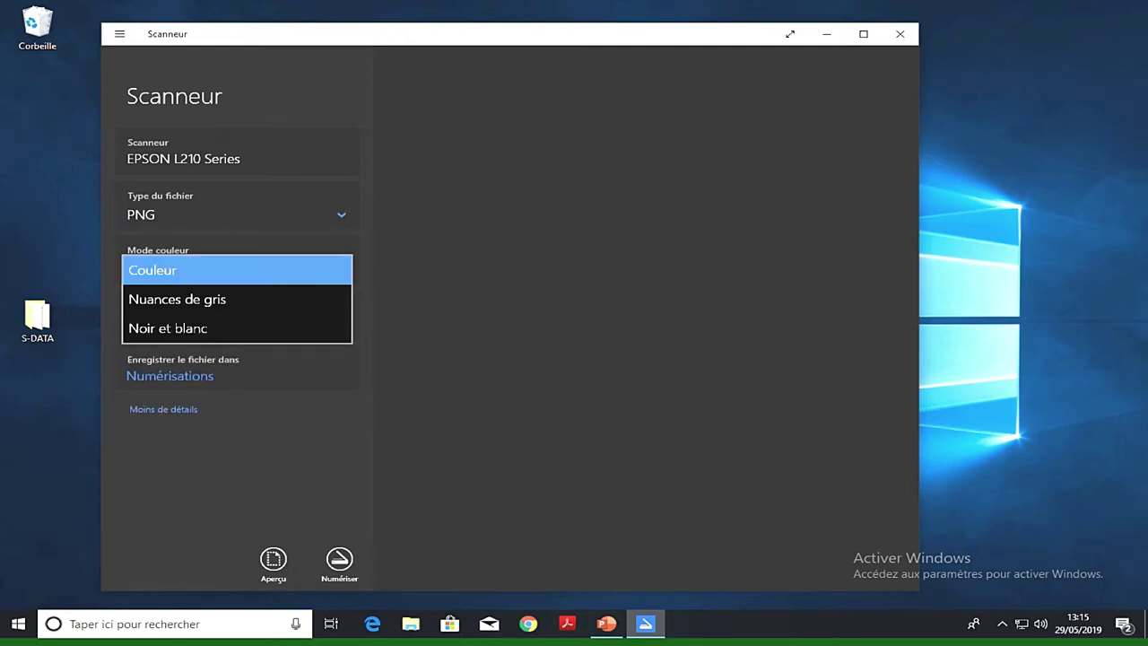
left_click(237, 269)
left_click(237, 324)
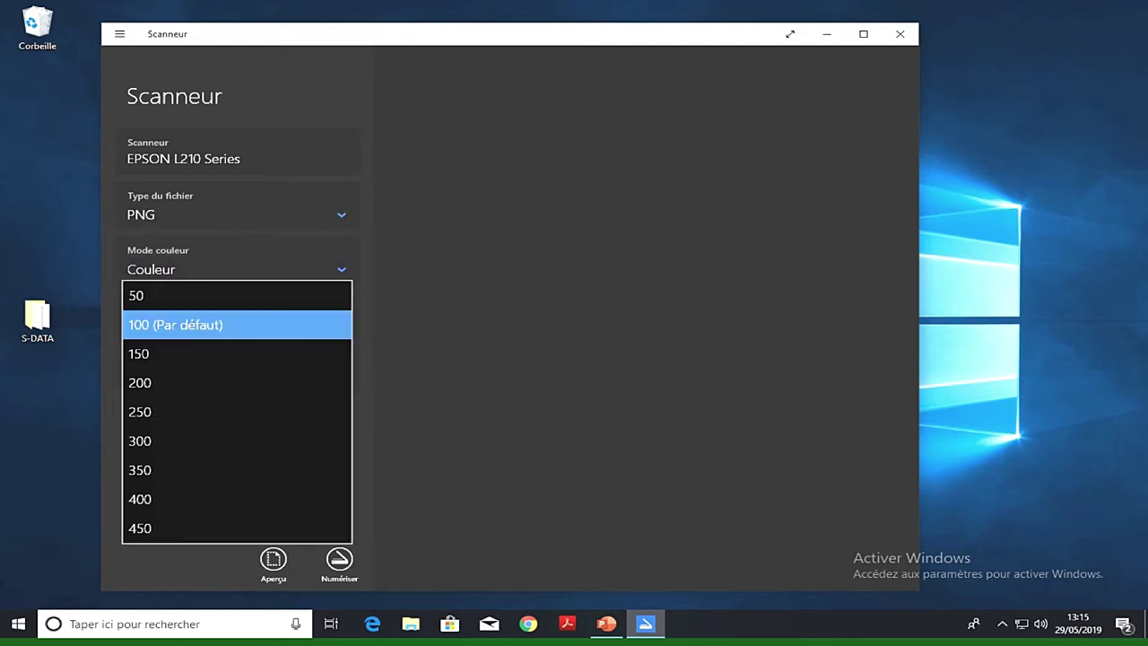
left_click(231, 324)
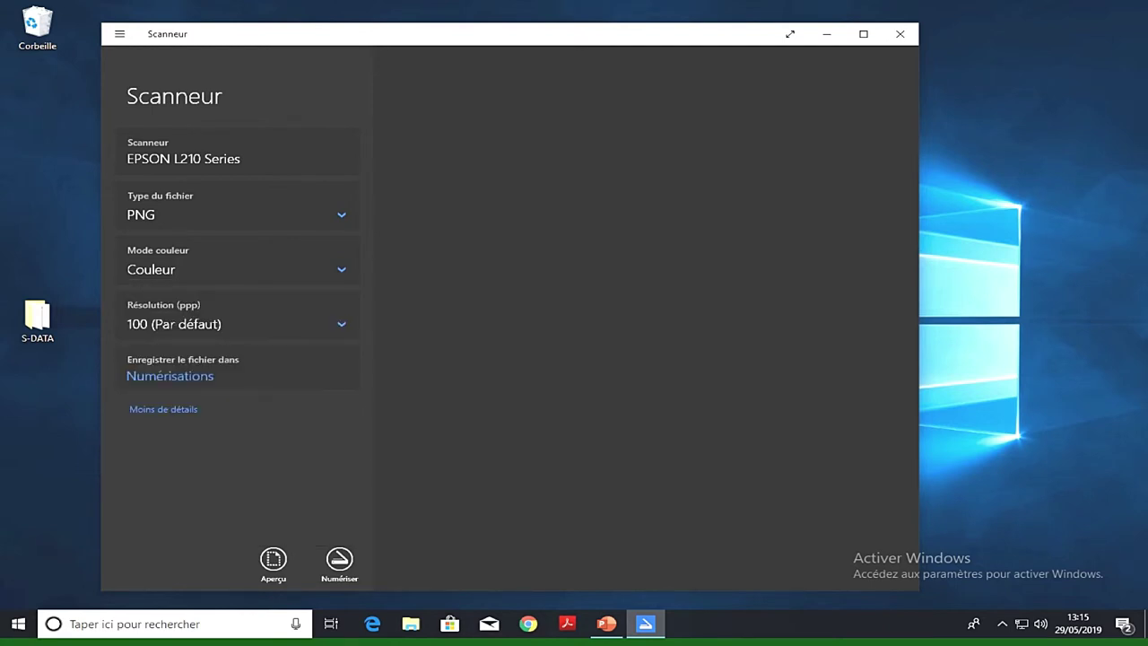
Preview the disc on the scanner and scan only the area cropped closely around it.
left_click(274, 559)
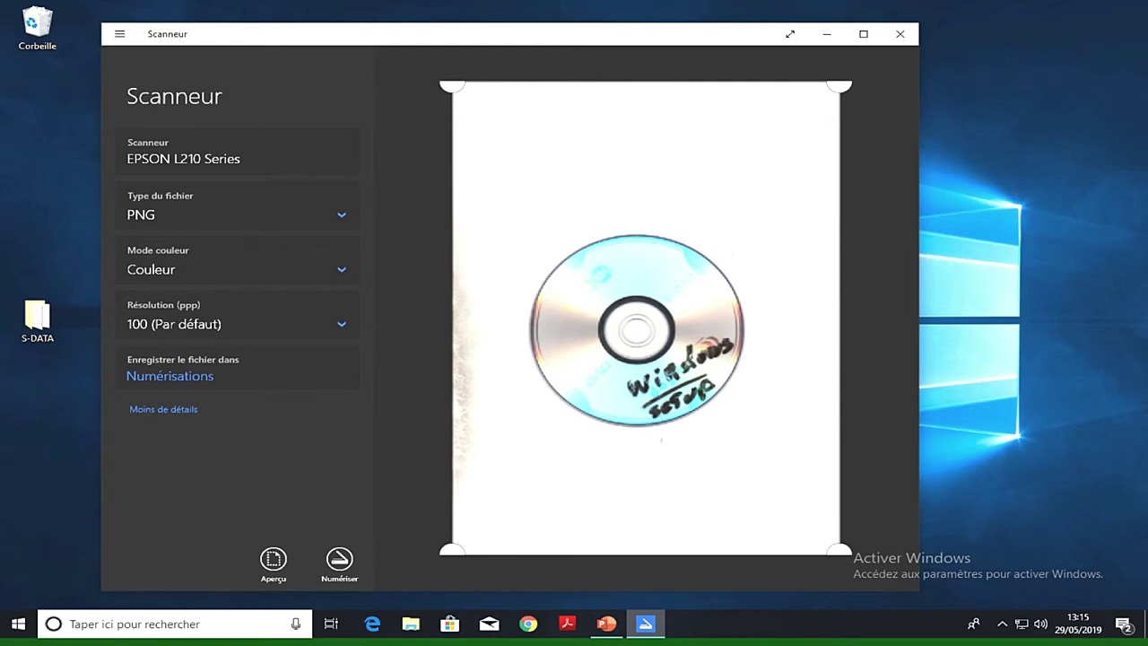
left_click_drag(452, 549, 513, 425)
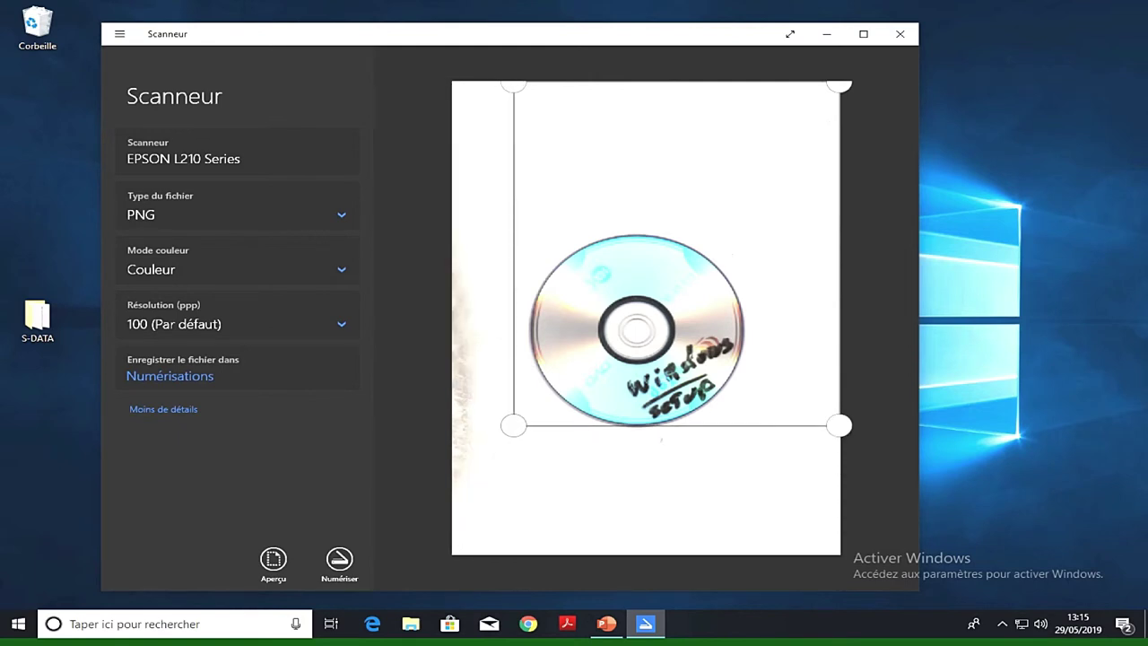
left_click_drag(840, 85, 758, 226)
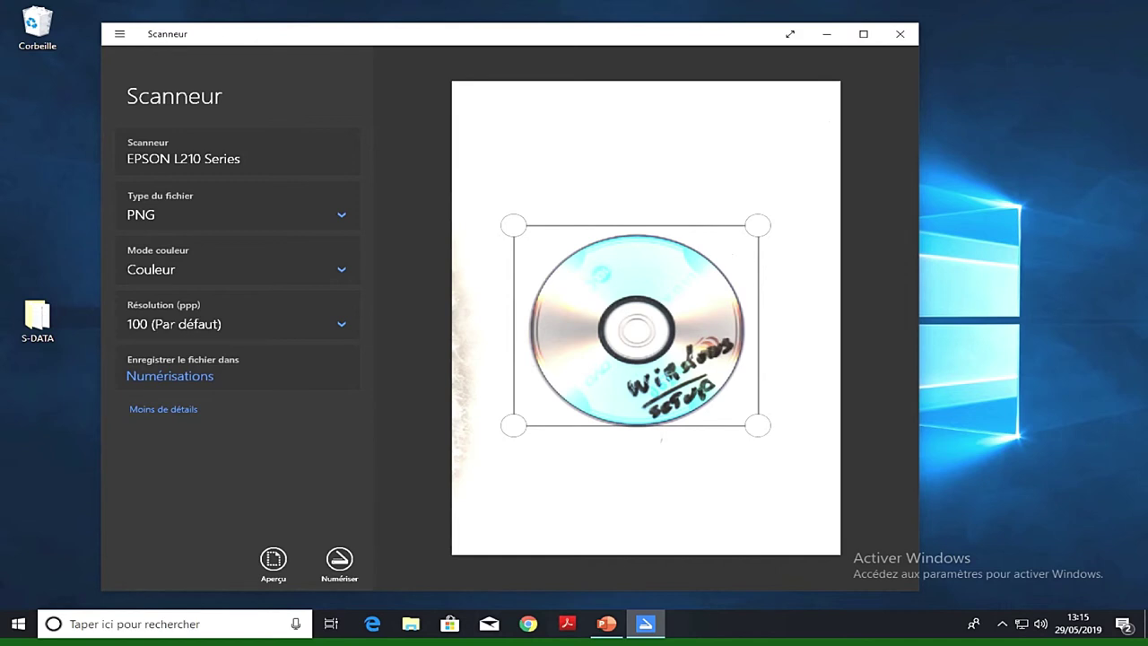
left_click_drag(513, 425, 516, 437)
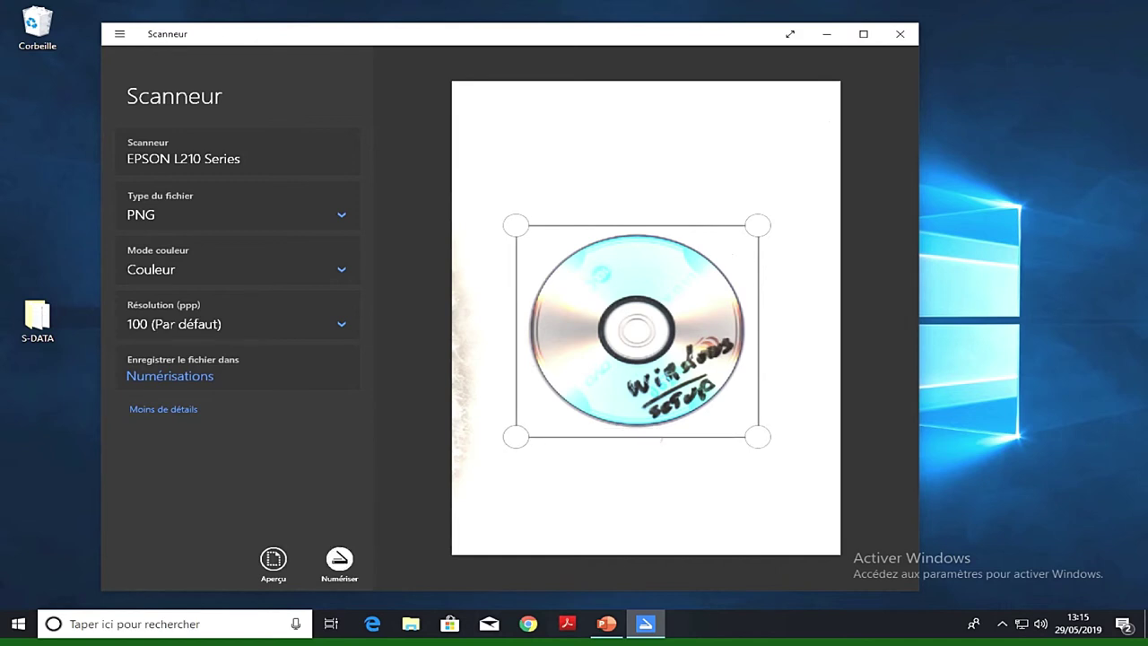
left_click(339, 559)
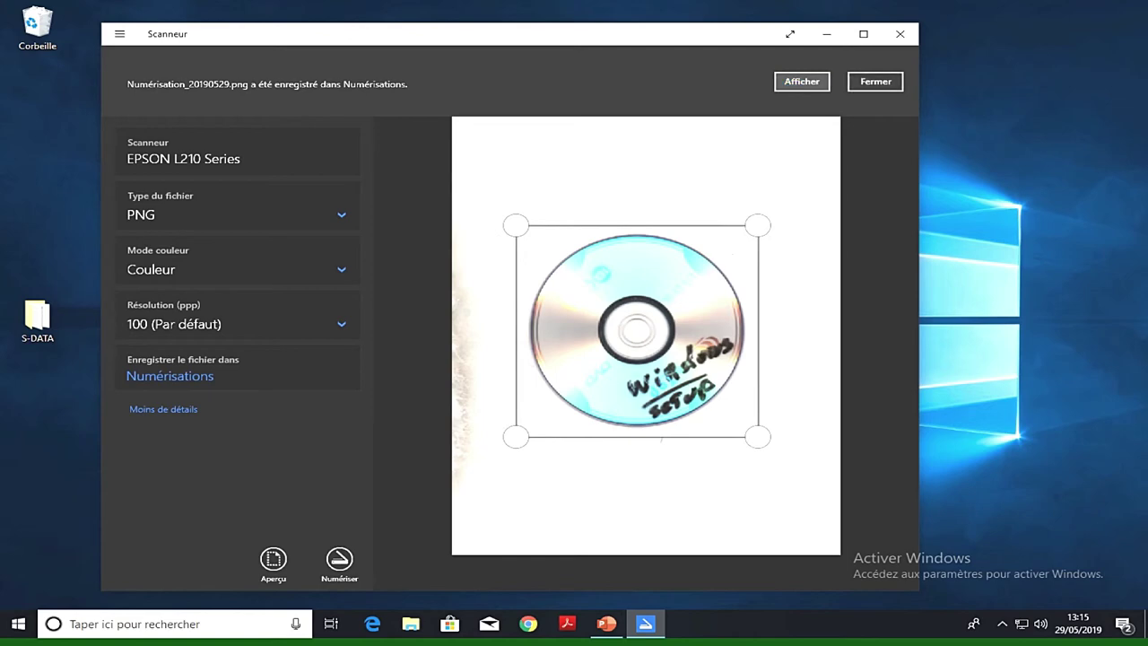
View the scanned image in Photos, review its editing and additional options, and close both Photos and Scanneur.
left_click(801, 81)
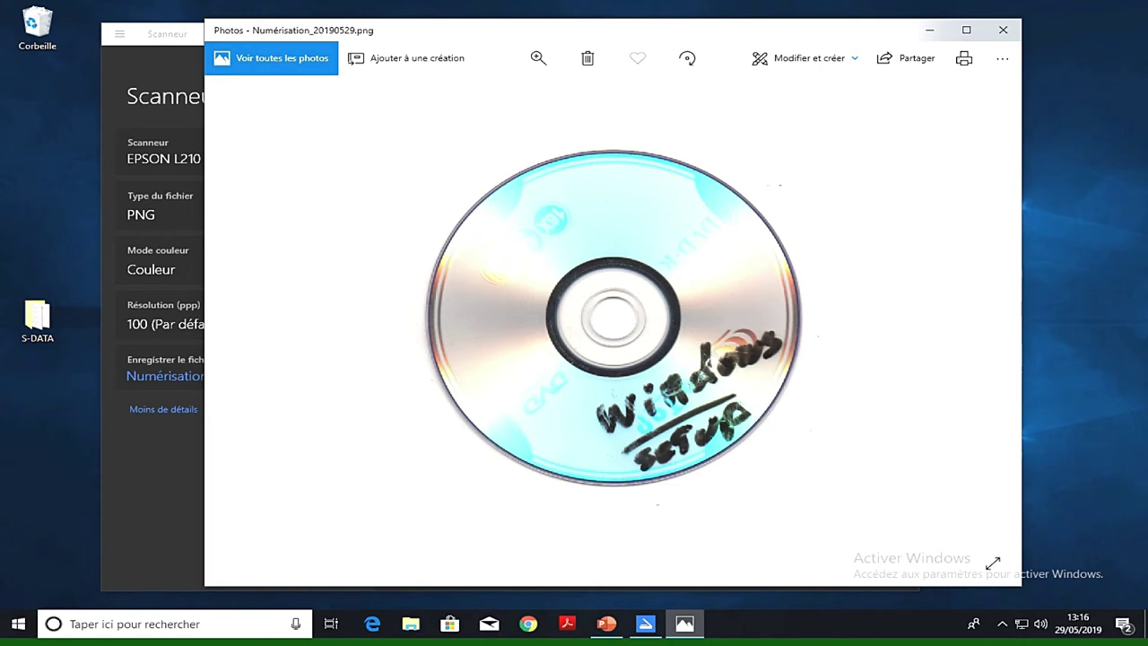
left_click(805, 57)
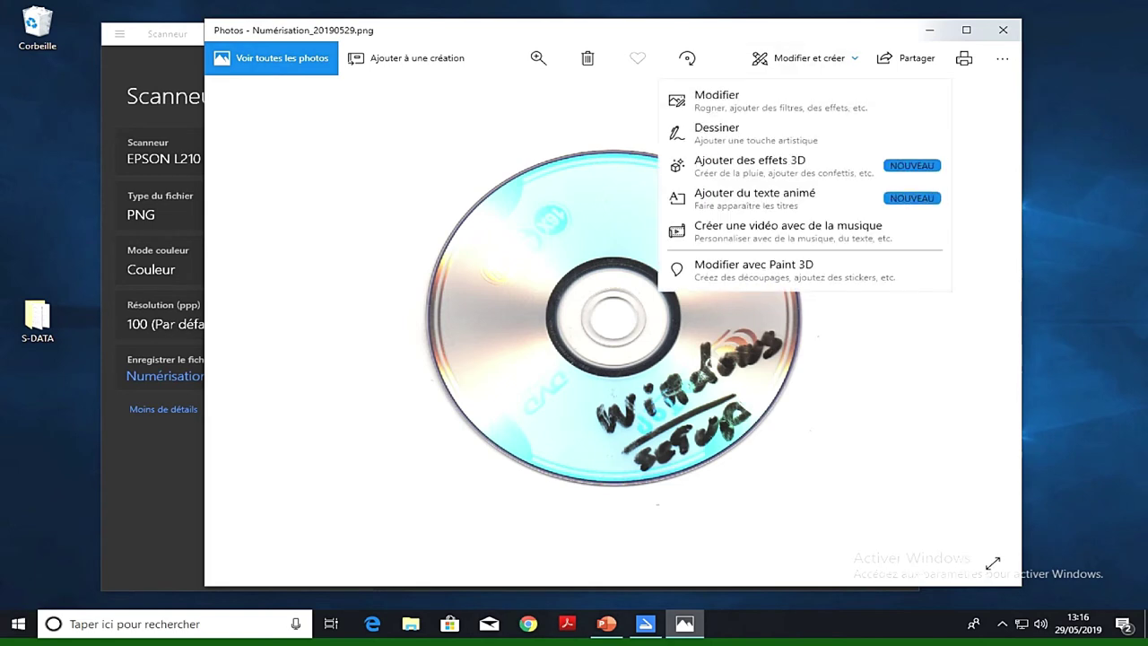
key("Escape")
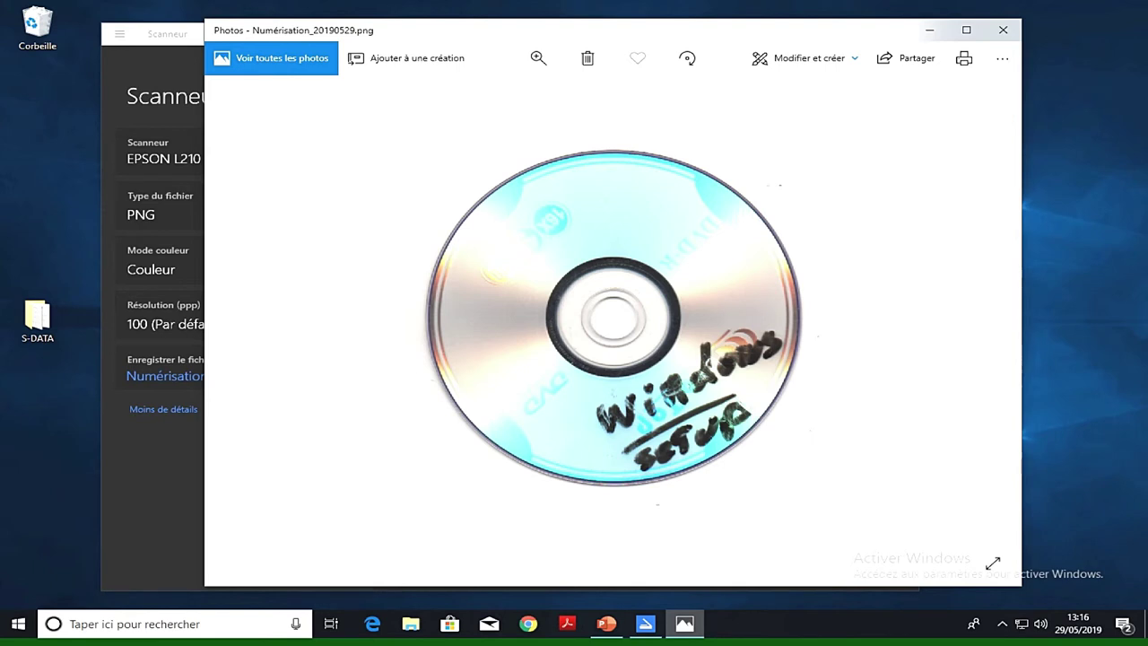
left_click(1002, 57)
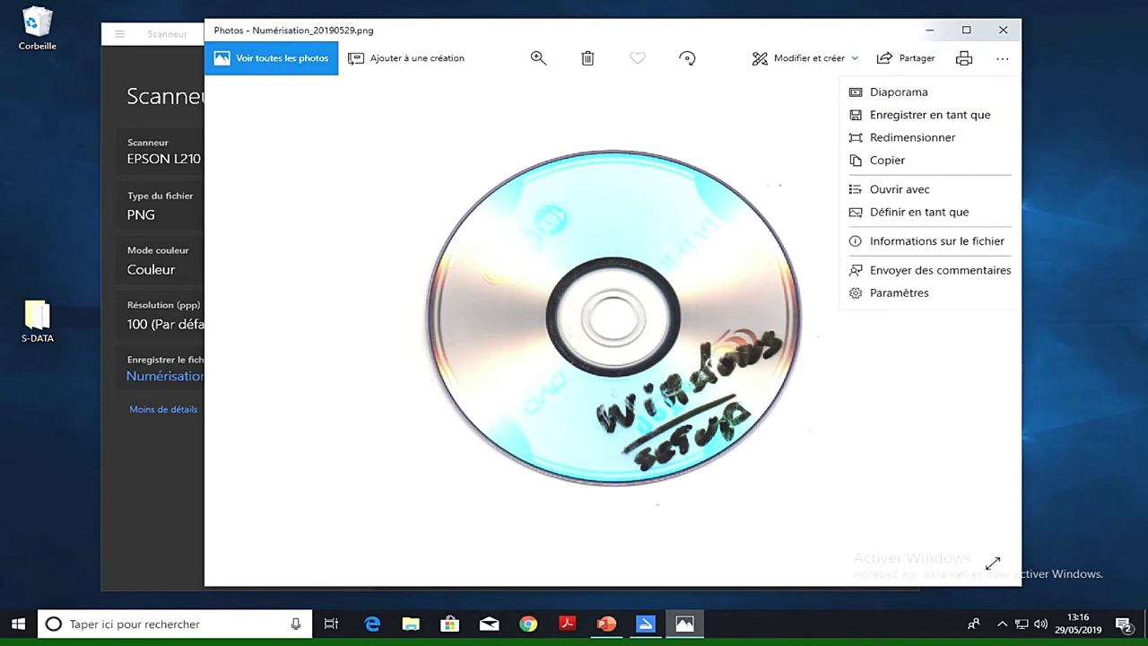
left_click(1003, 30)
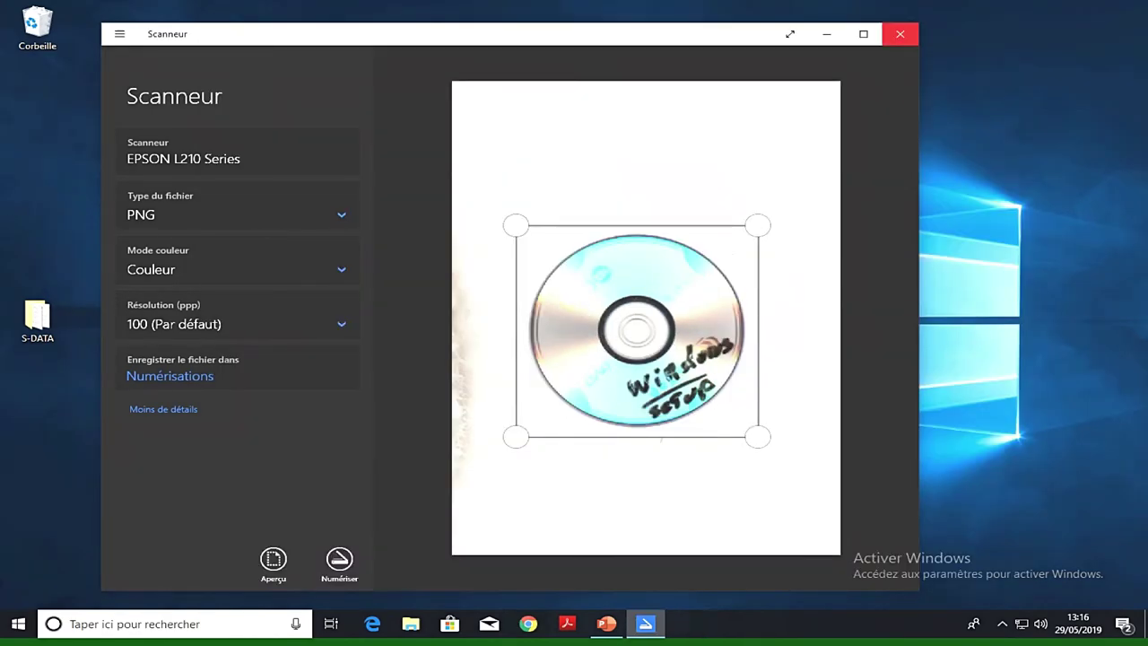
left_click(900, 33)
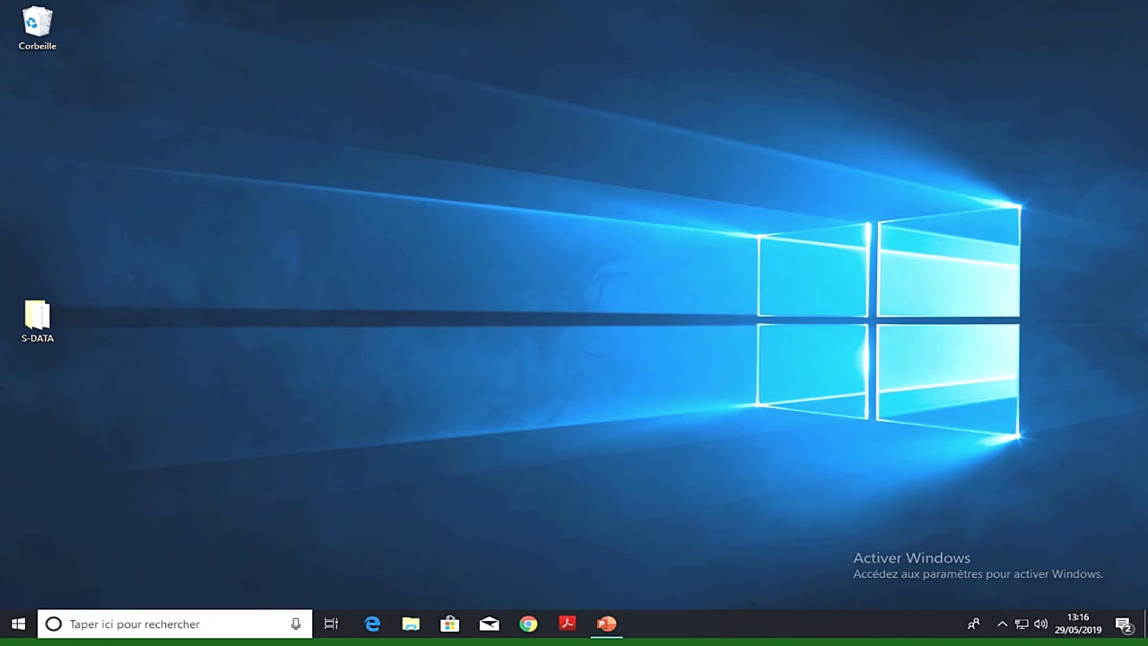
Open Numérisation_20190529 from the Images\Numérisations folder in File Explorer to check the scan, and close both windows.
left_click(410, 623)
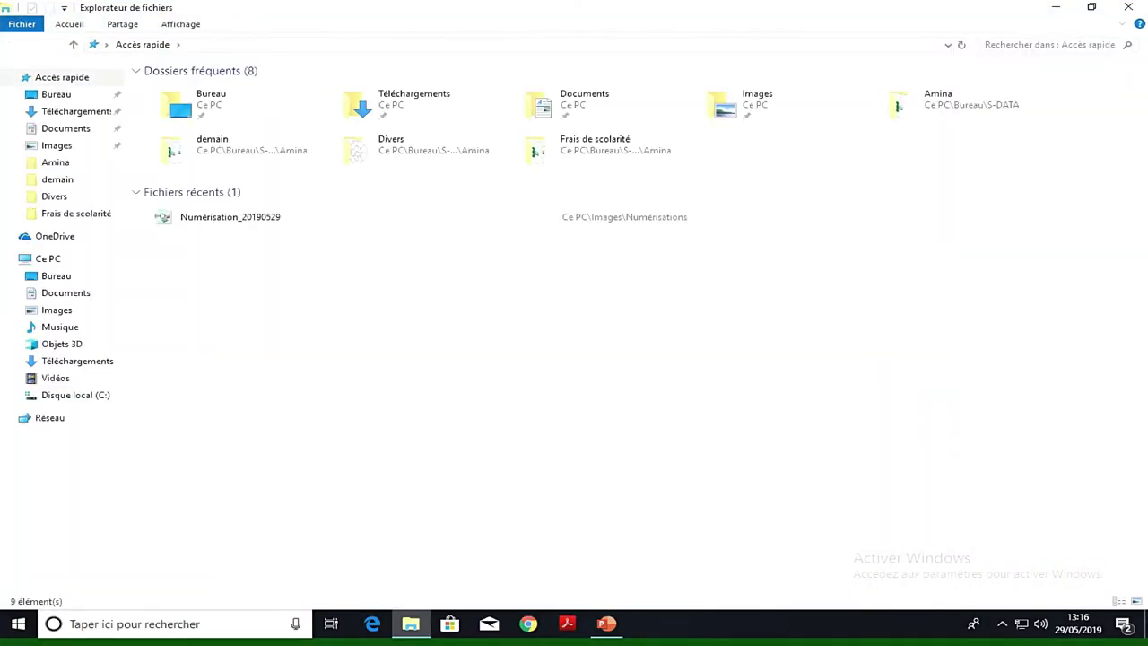
left_click(57, 309)
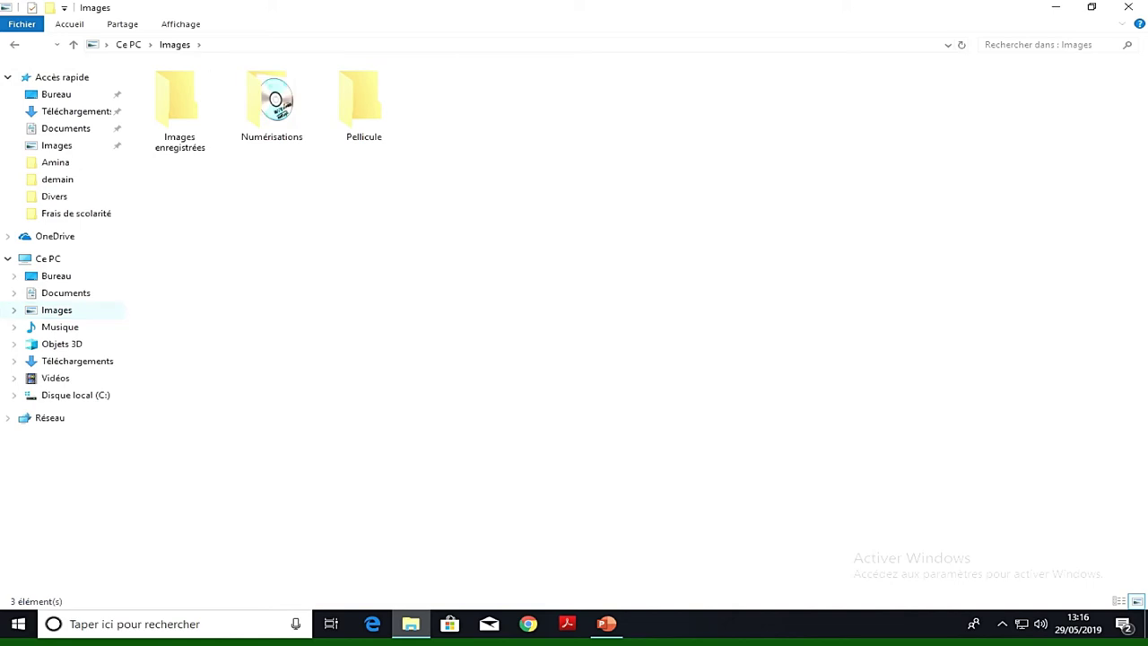
double_click(272, 105)
left_click(179, 106)
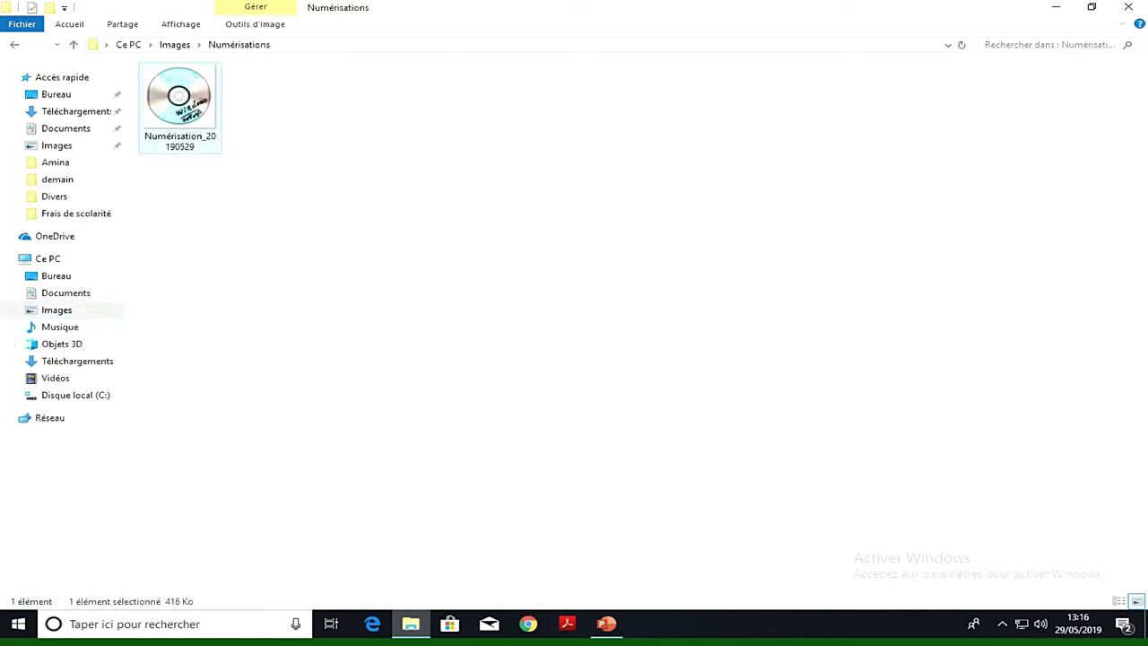
key("Return")
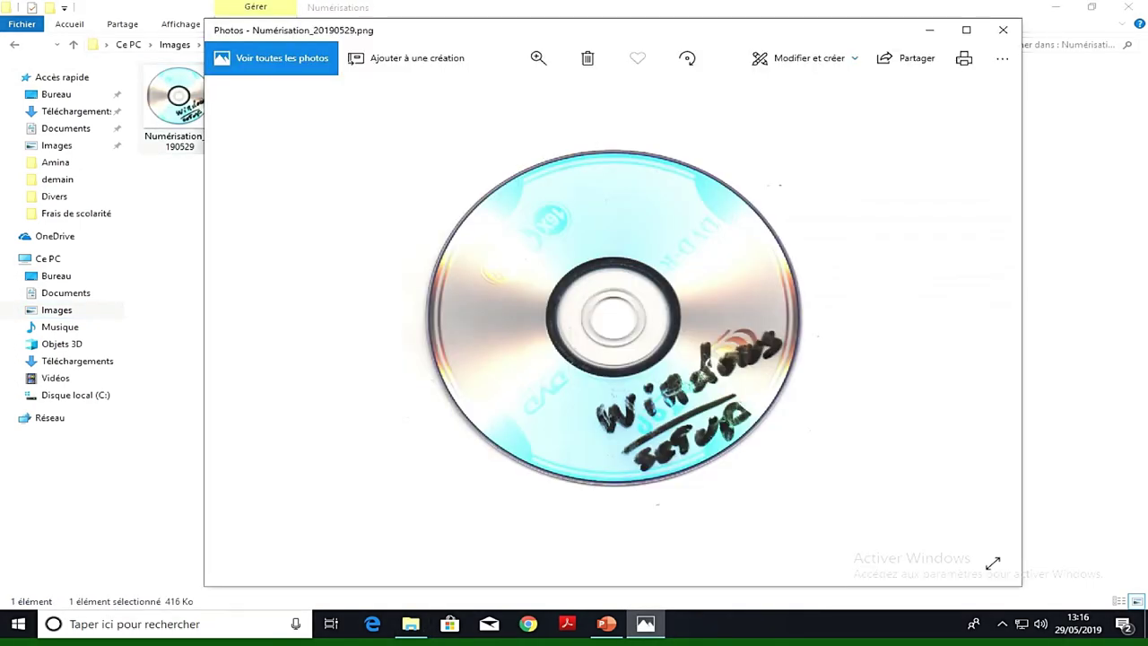
left_click(1002, 29)
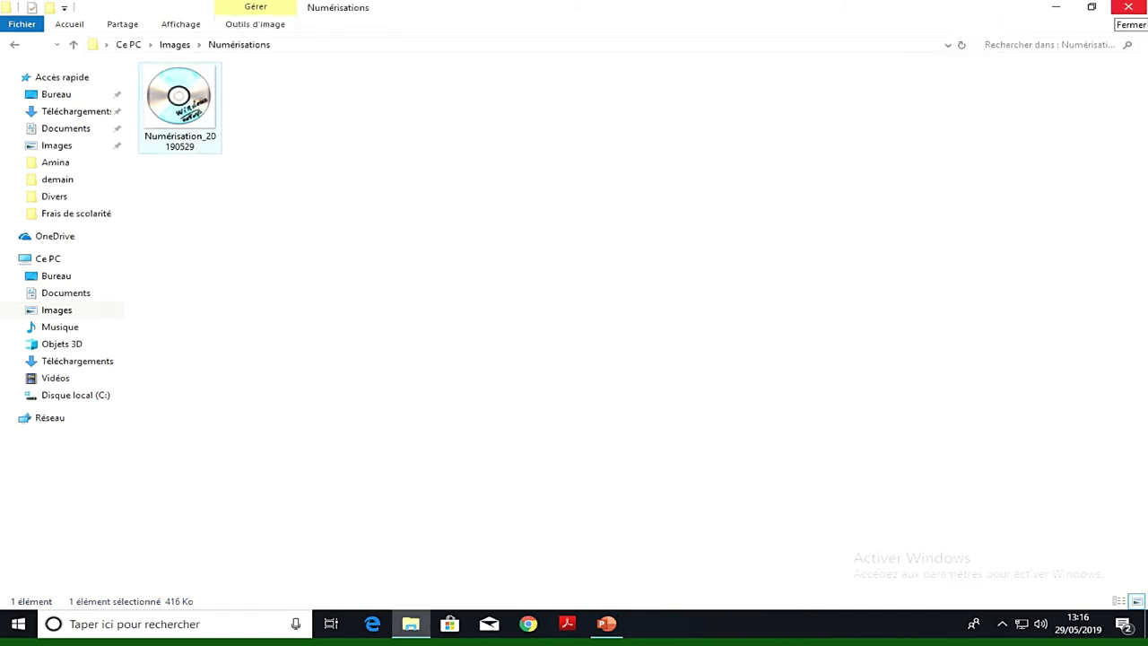
left_click(1128, 8)
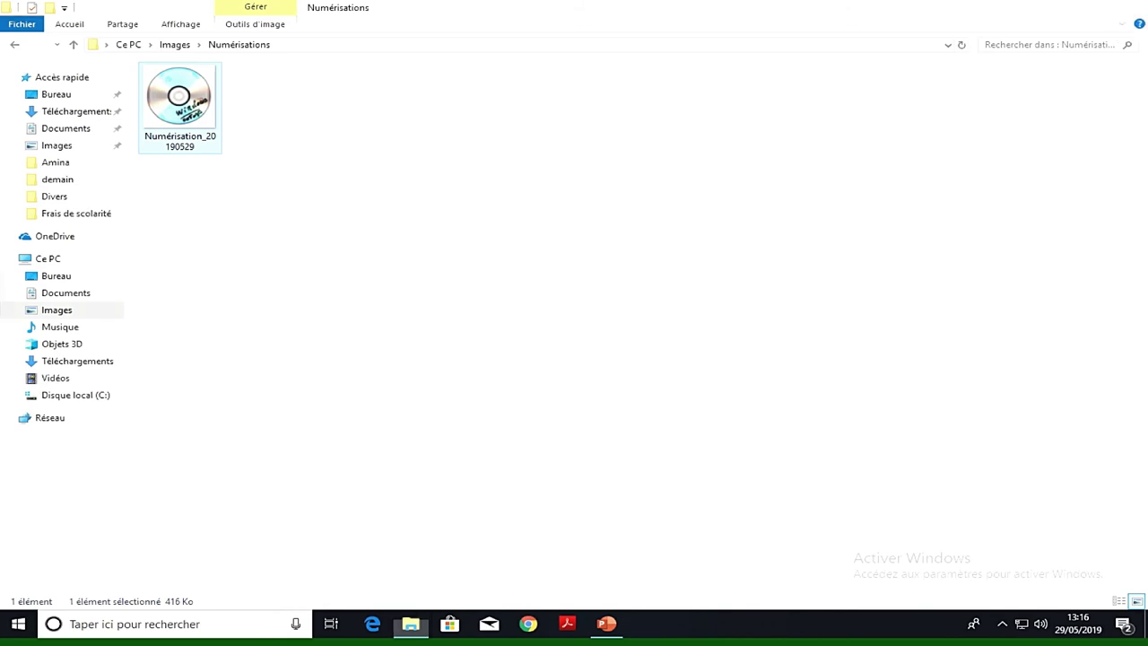